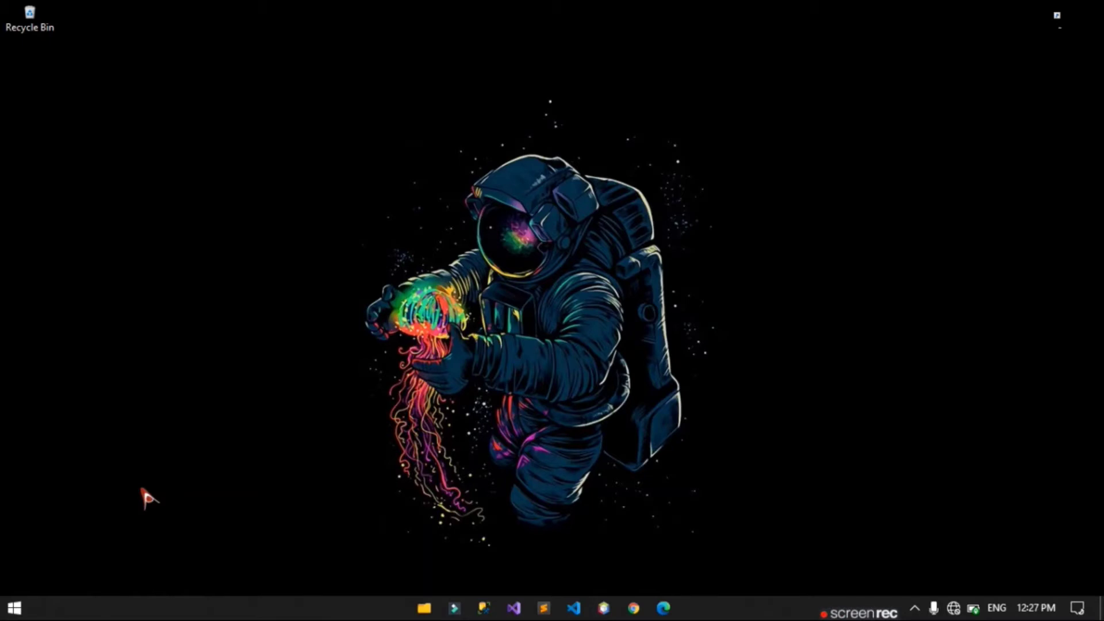
- Open the Windows Temp folder through the Run dialog with temp and maximize its window
key("super")
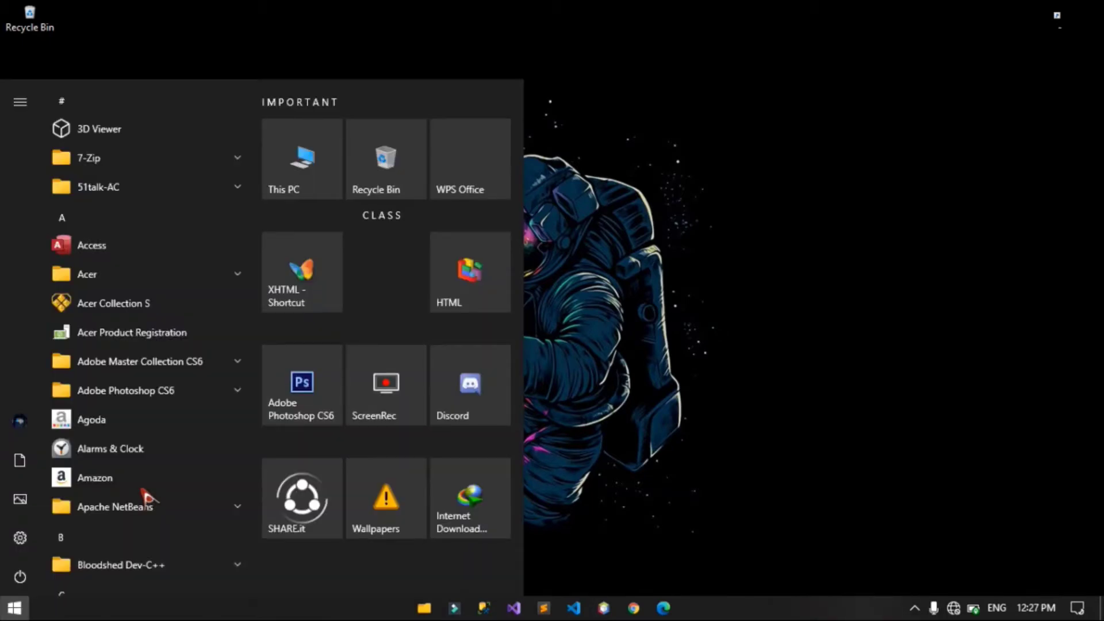
key("super+r")
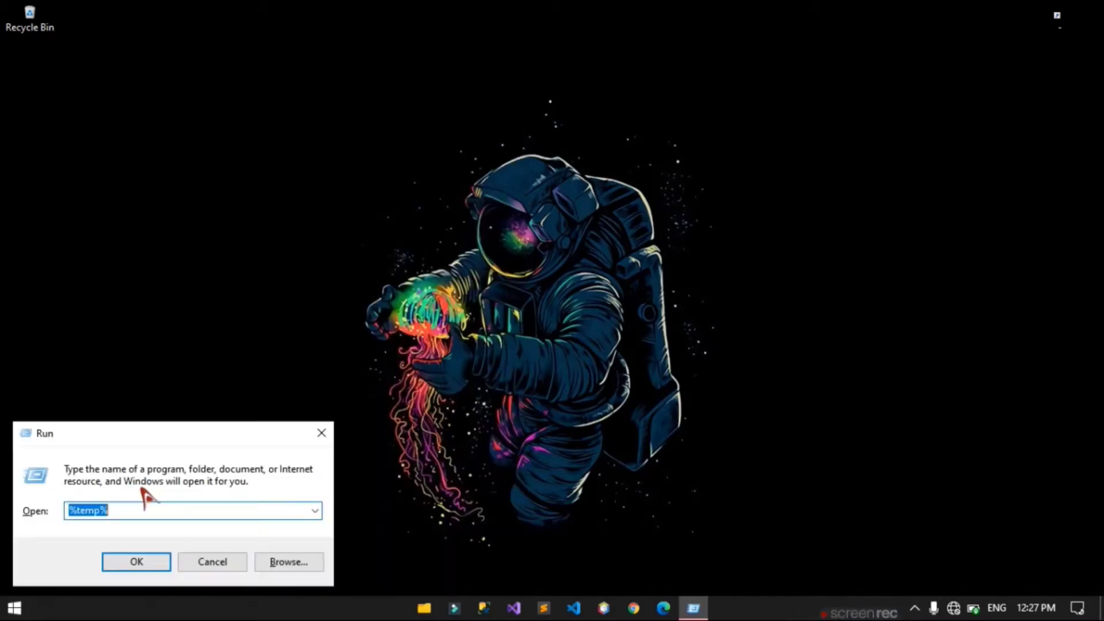
type("TEMP")
key("Caps_Lock")
key("BackSpace")
key("BackSpace")
key("BackSpace")
key("BackSpace")
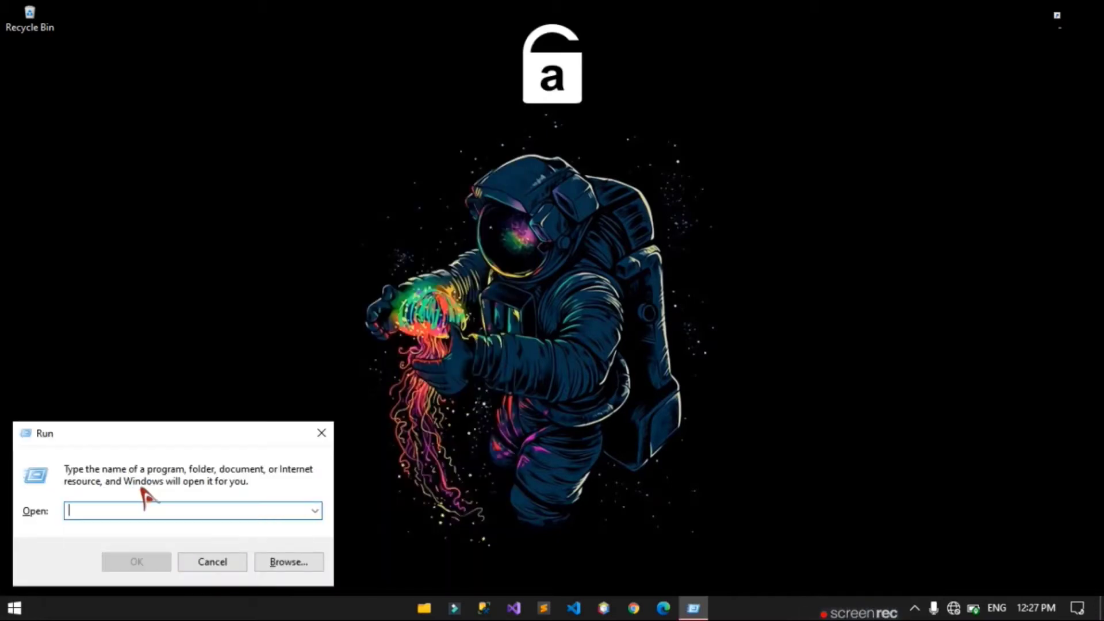
type("temp")
key("Return")
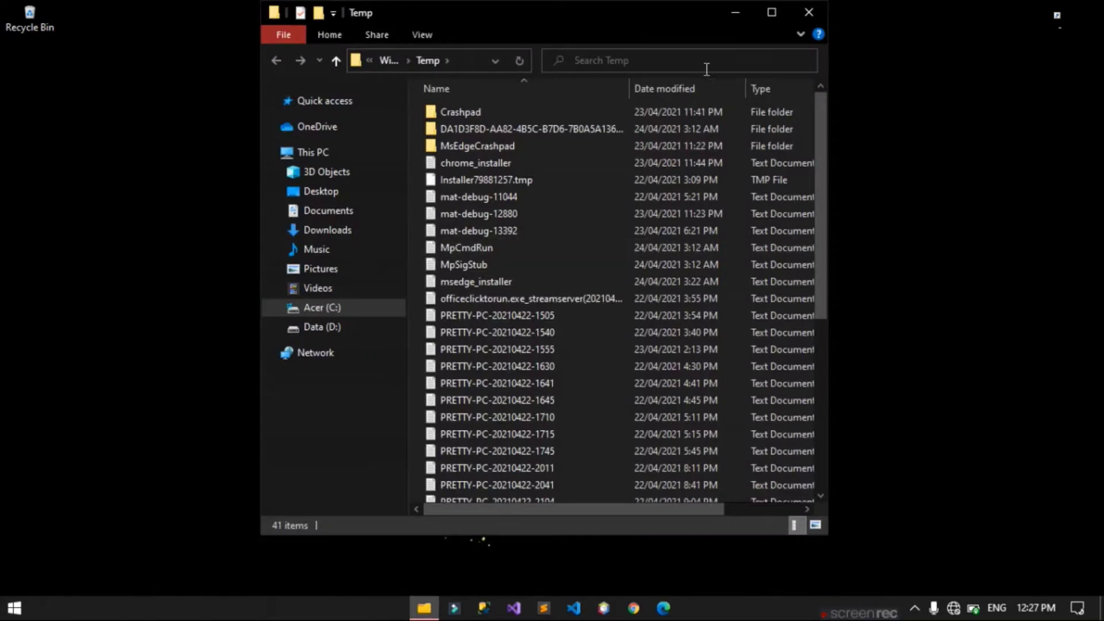
left_click(771, 12)
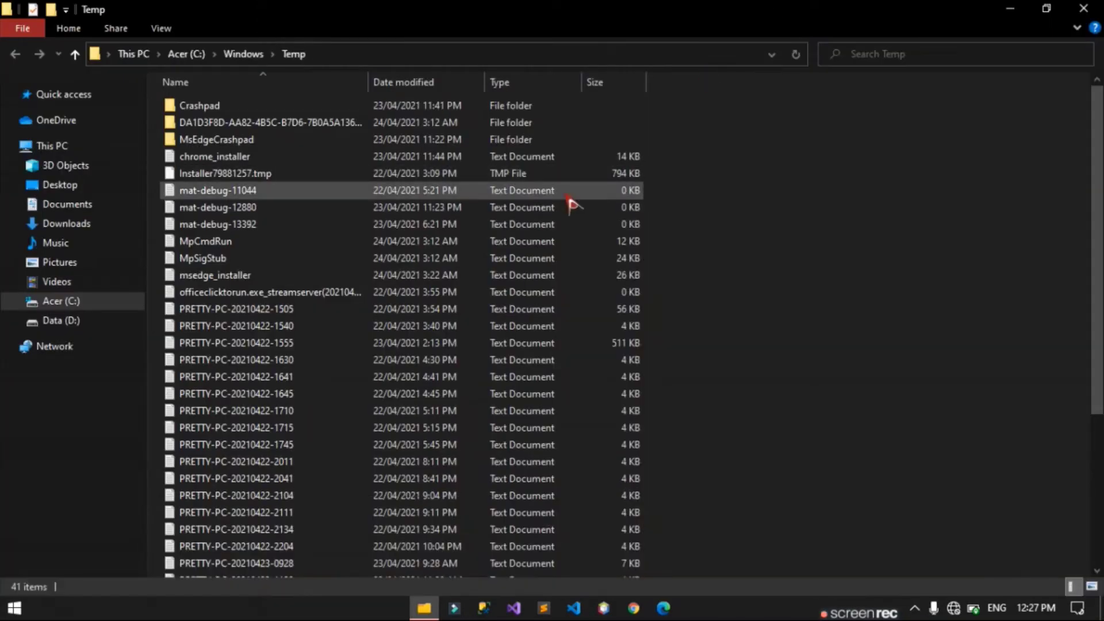
- Permanently delete everything in the Windows Temp folder, skipping all files in use, and close the folder
key("ctrl+a")
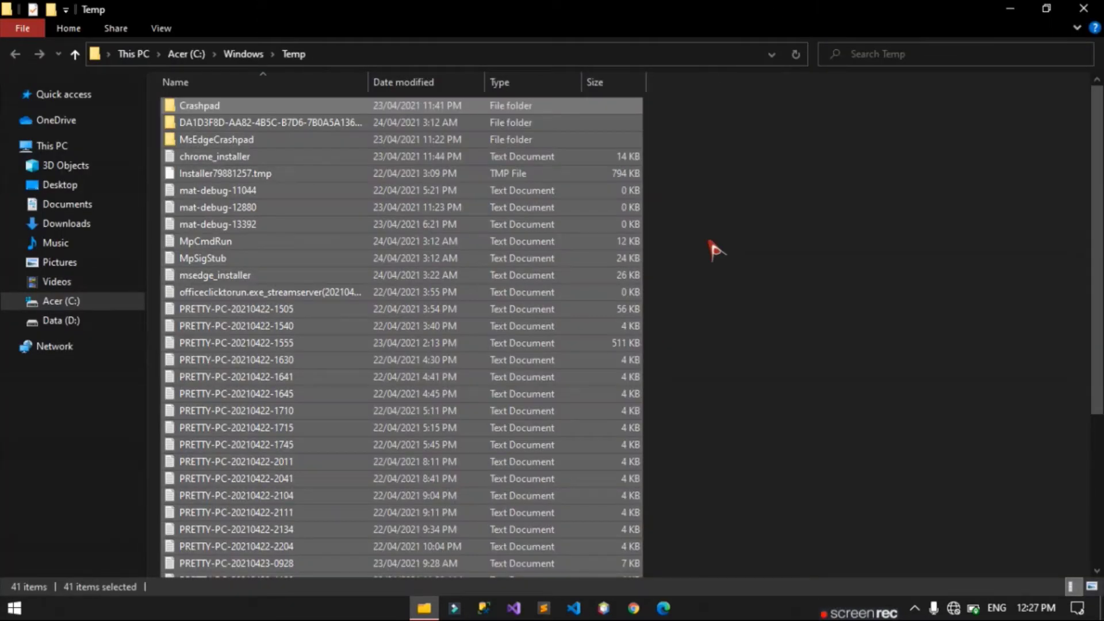
key("shift+Delete")
key("Return")
left_click(257, 241)
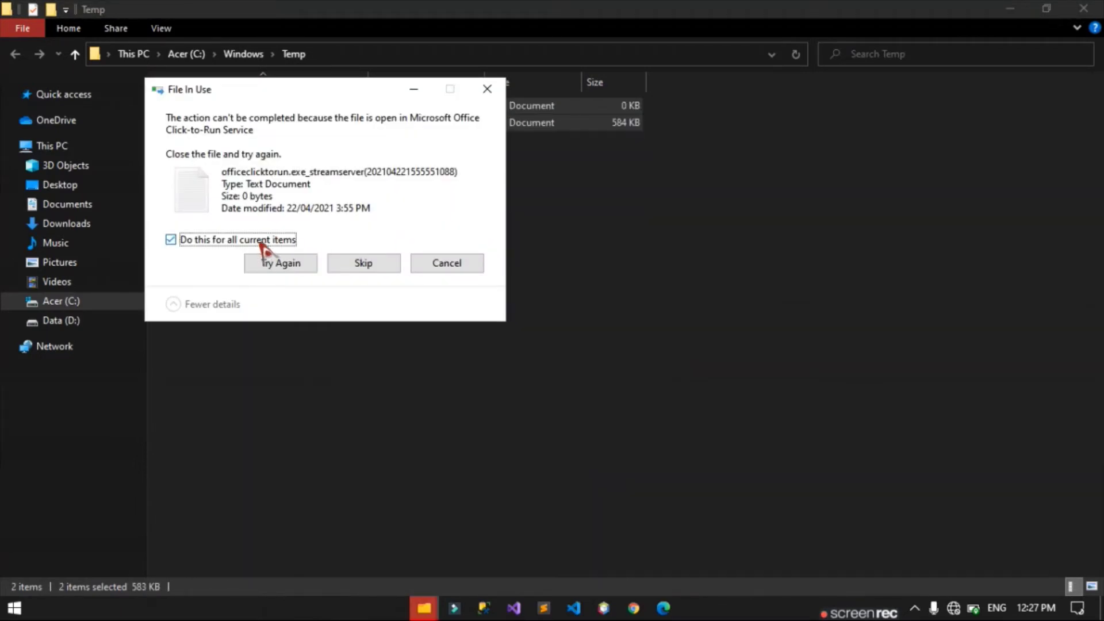
left_click(359, 264)
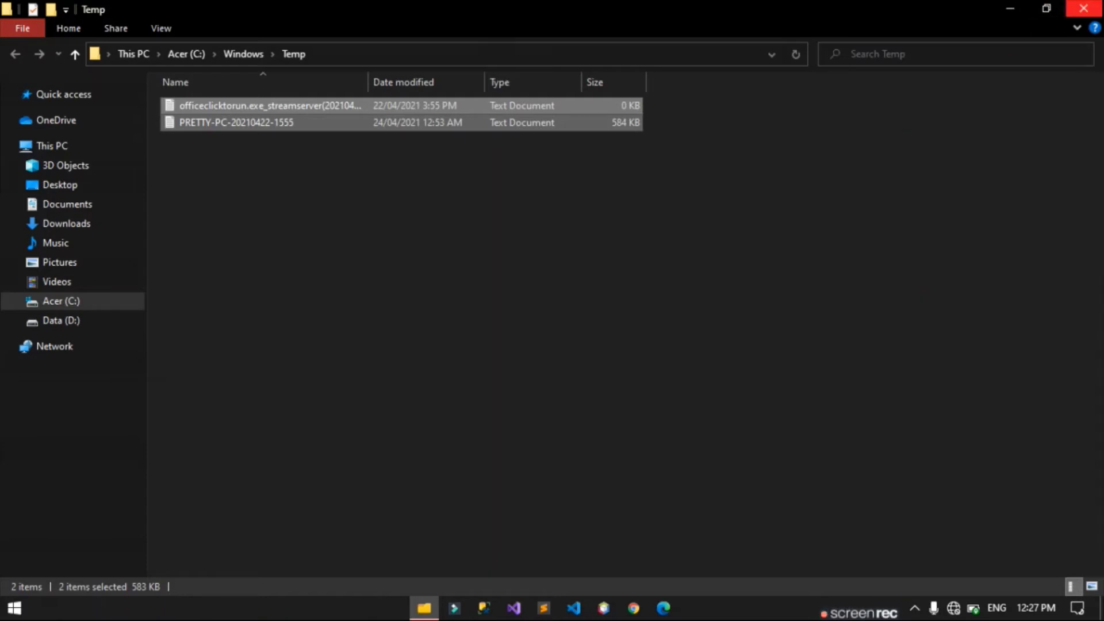
left_click(1083, 8)
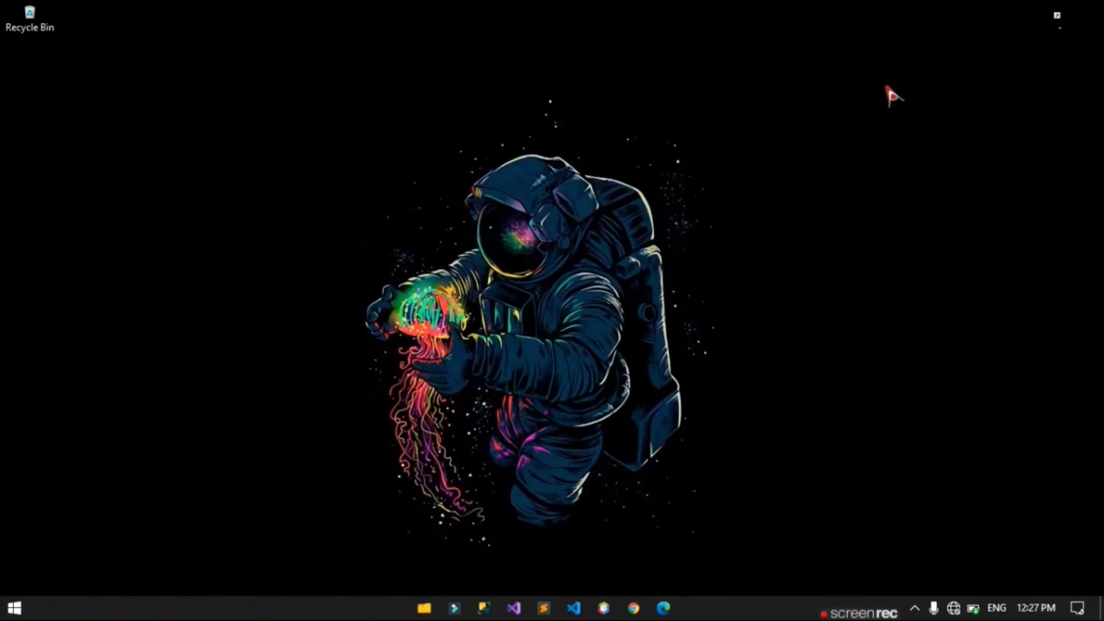
- Open the user's local Temp folder by running %temp%
key("super+r")
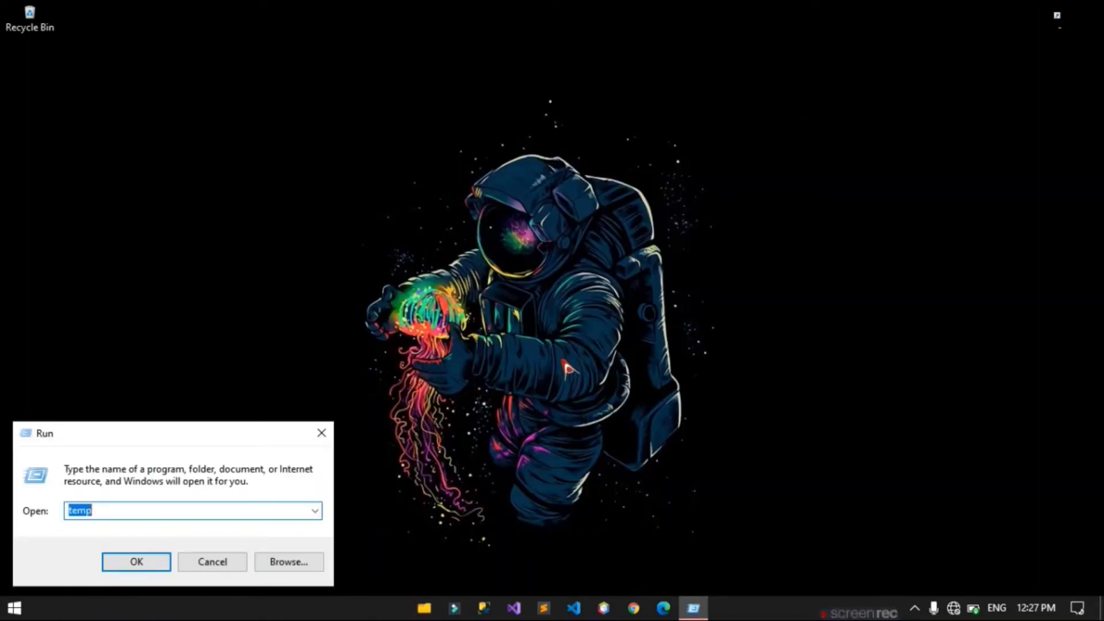
type("%temp")
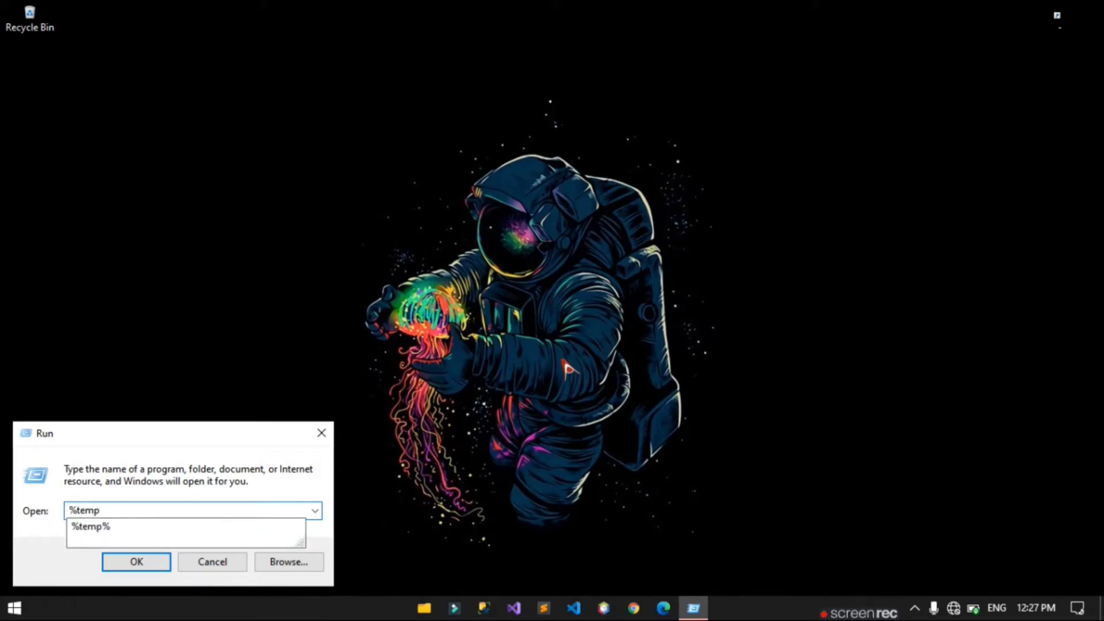
key("Down")
key("Return")
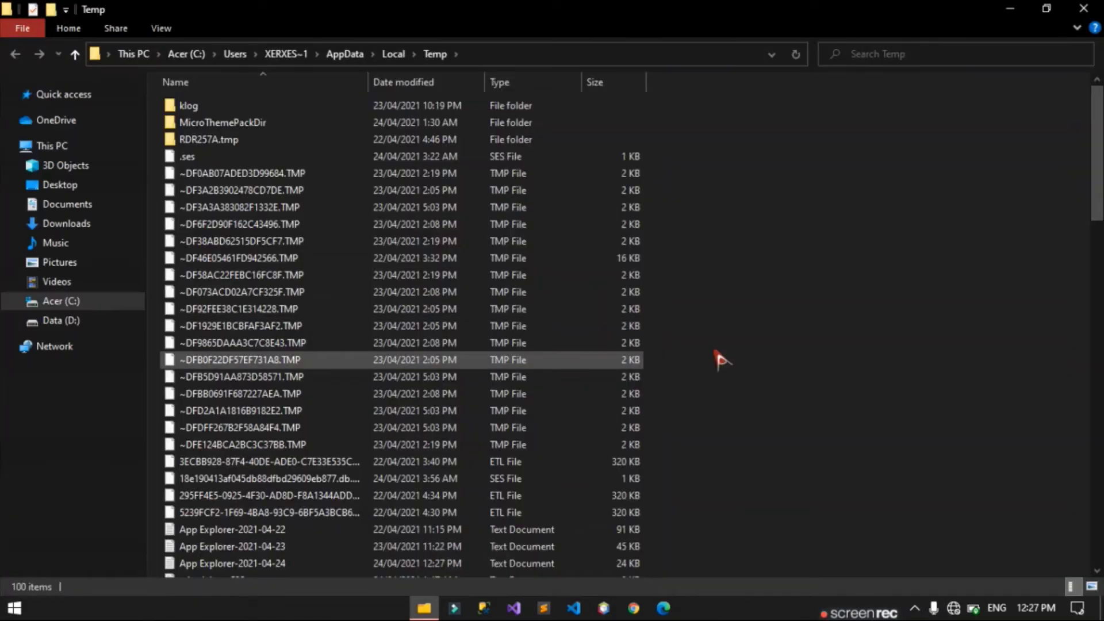
- Permanently delete all items in the user's local Temp folder, skipping every file in use, and close the window
key("ctrl+a")
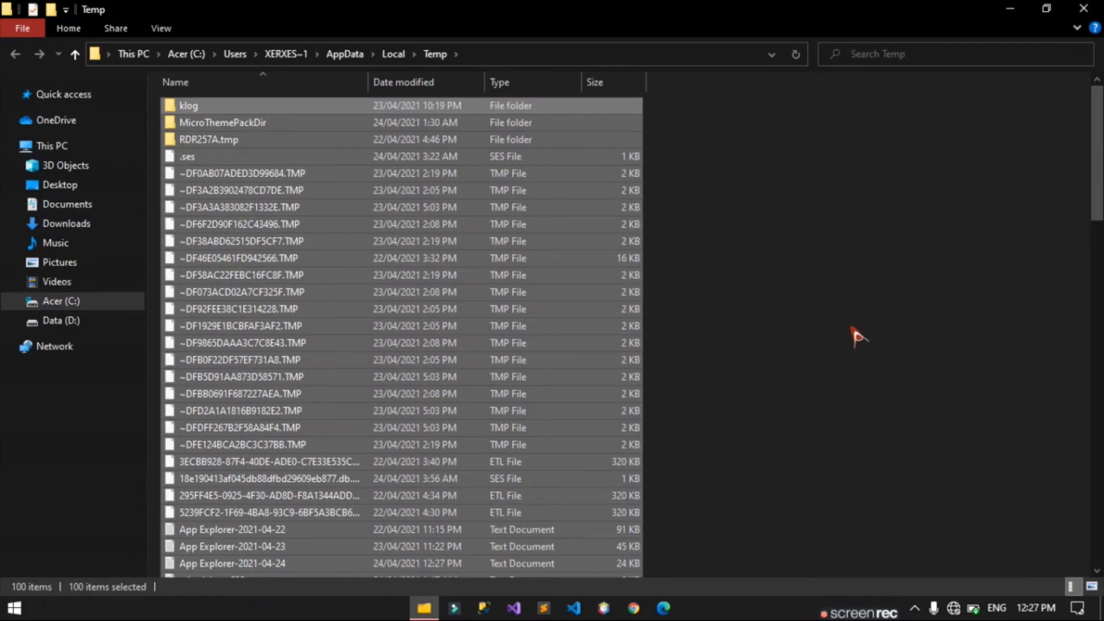
key("shift+Delete")
key("Return")
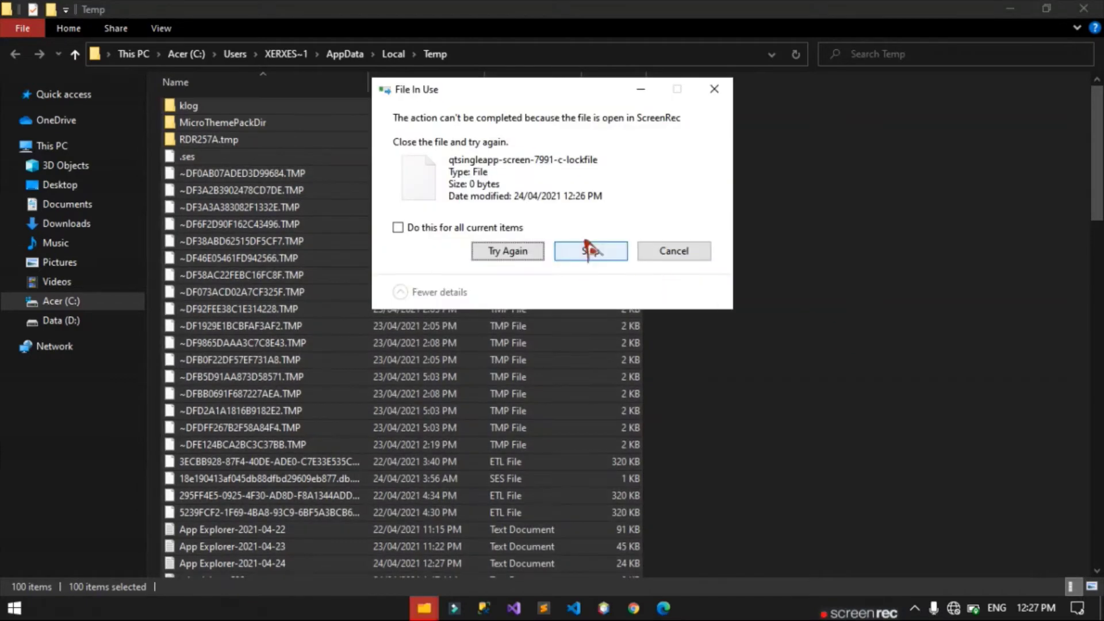
left_click(491, 227)
left_click(596, 253)
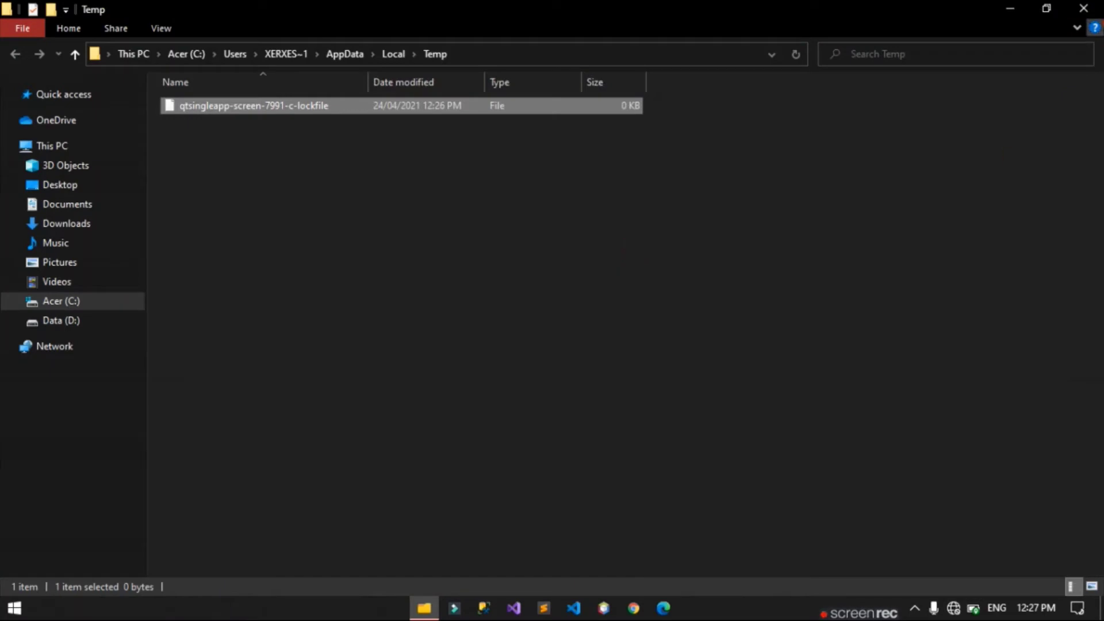
left_click(1083, 8)
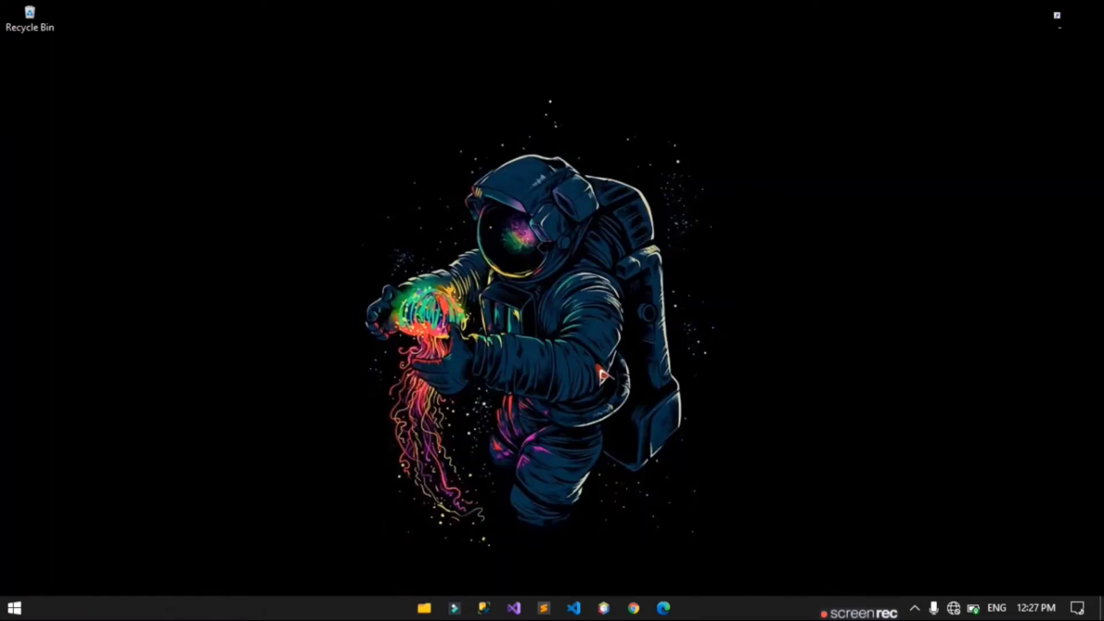
- Open the Prefetch folder by running prefetch and grant permanent access to it
key("super+r")
type("prefet")
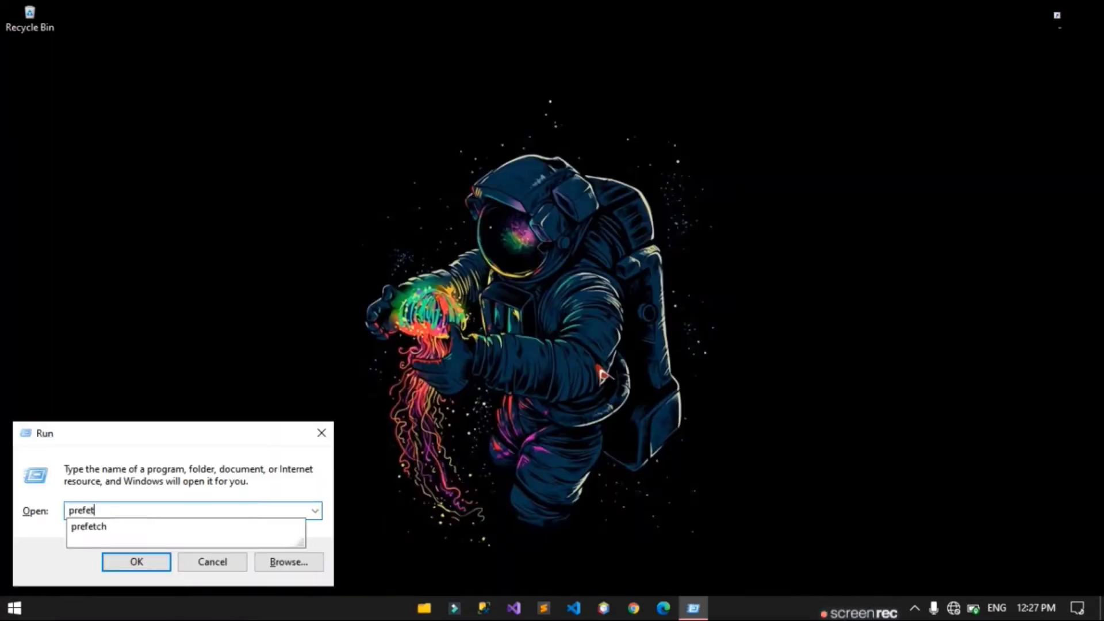
type("ch")
key("Return")
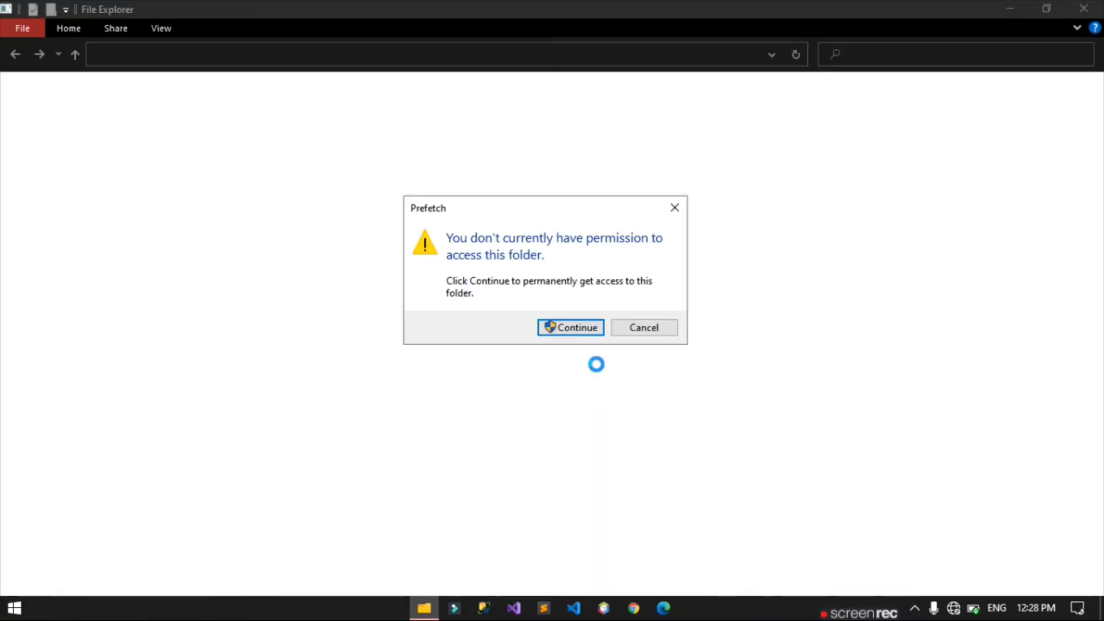
left_click(584, 330)
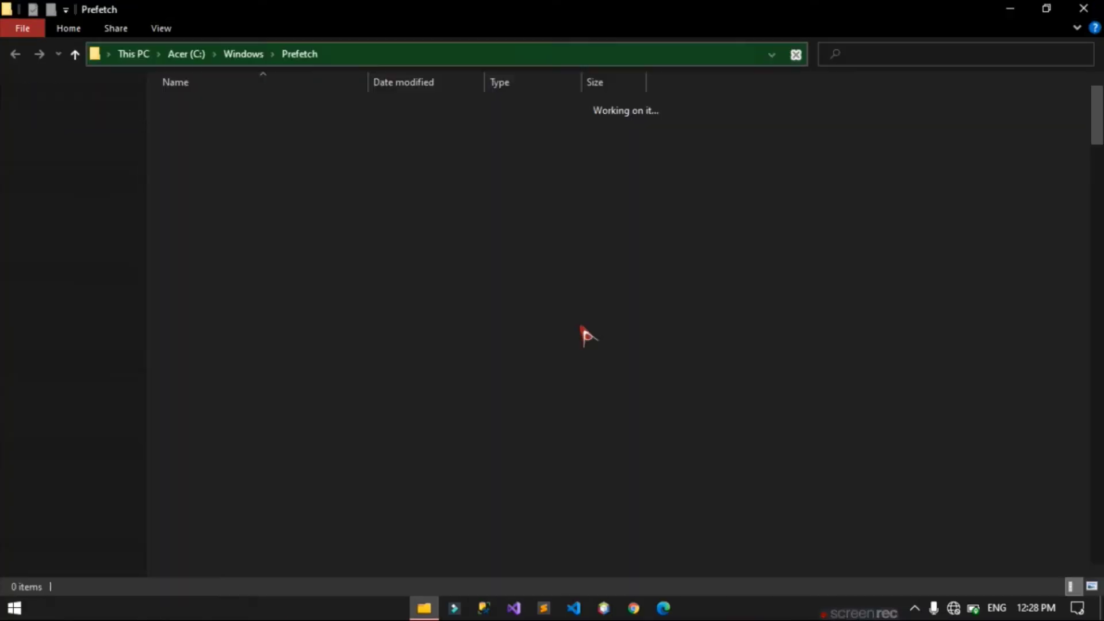
- Permanently delete all files in the Prefetch folder, skipping all current items that are in use
key("ctrl+a")
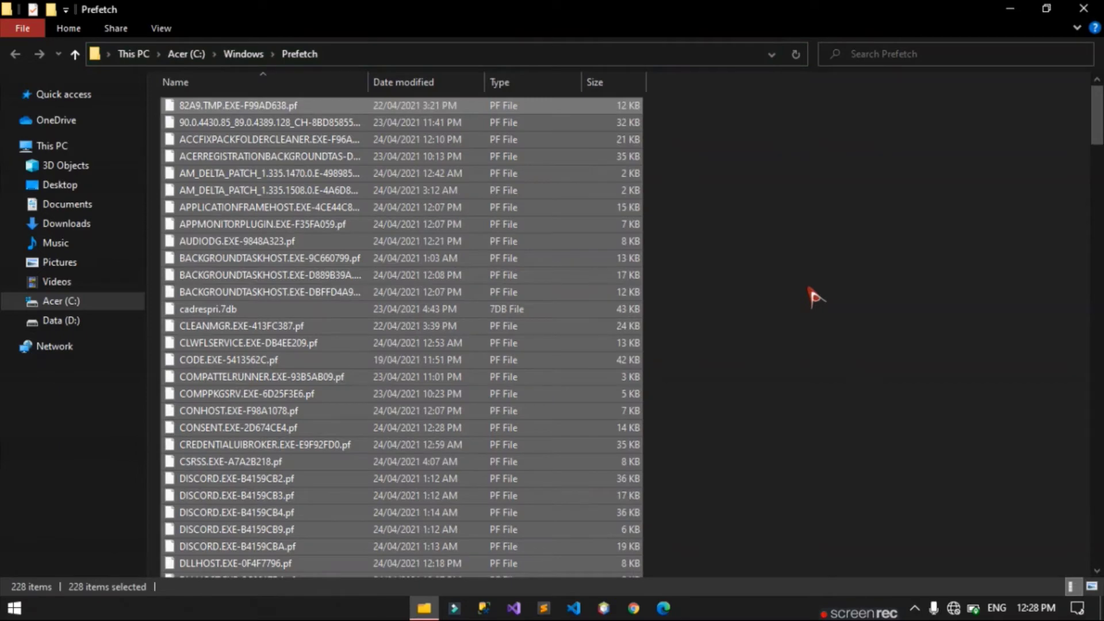
key("shift+Delete")
key("Return")
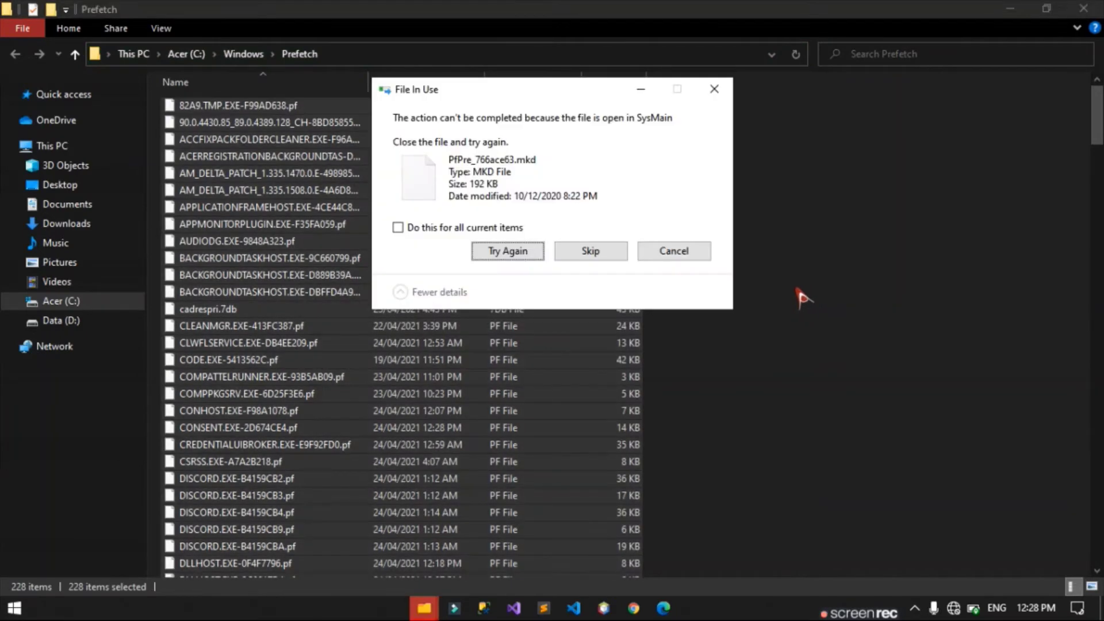
left_click(517, 228)
left_click(566, 253)
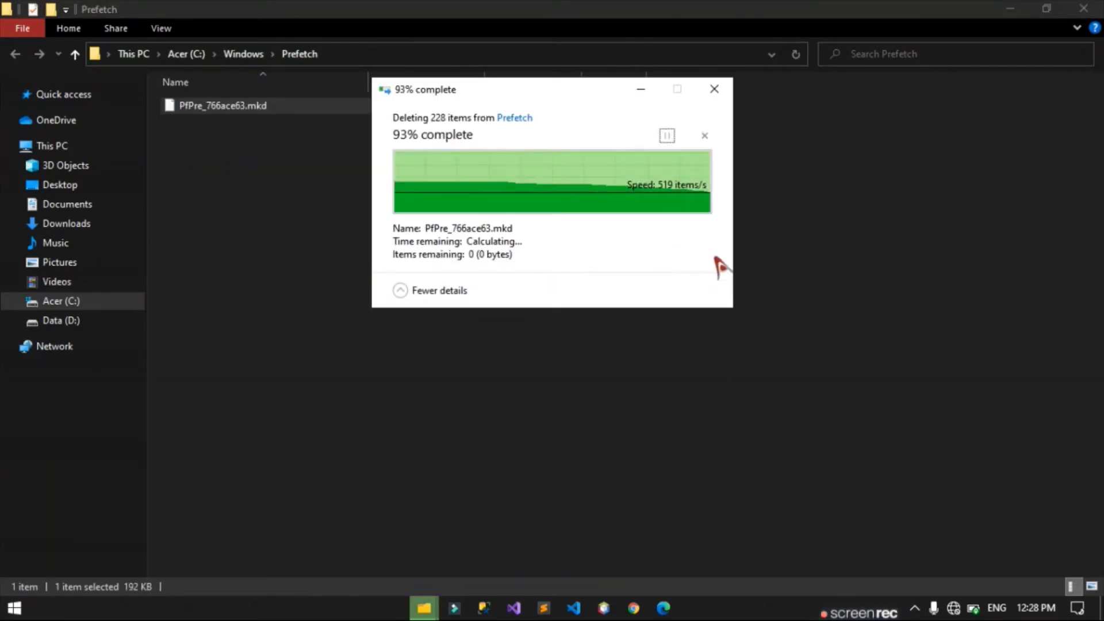
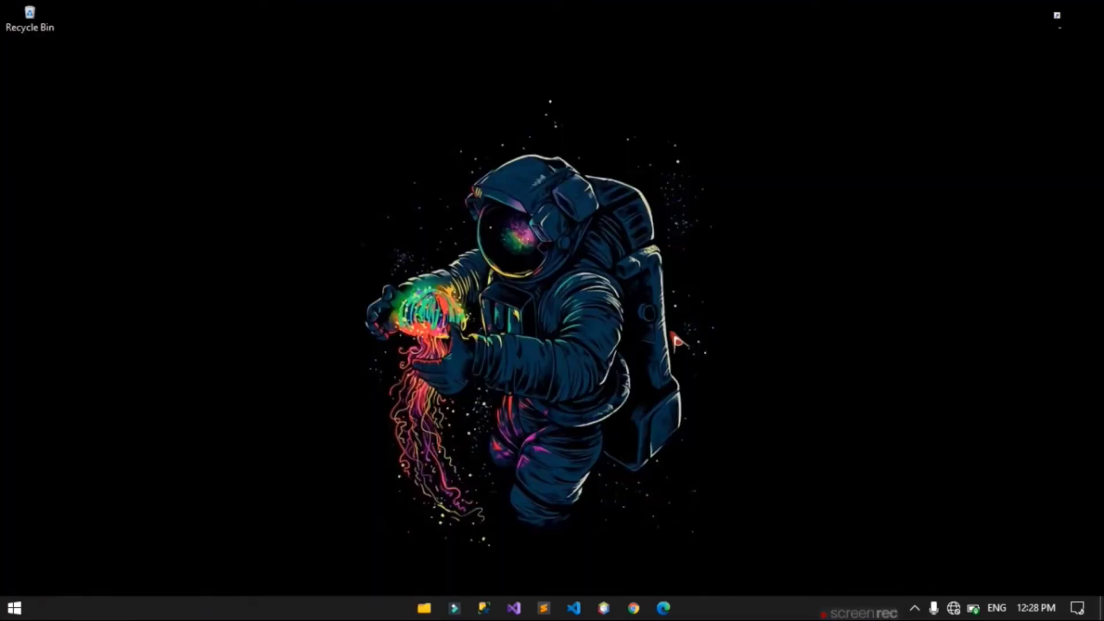
- Launch Disk Cleanup and scan drive Acer (C:) for files to remove
key("super")
type("disk")
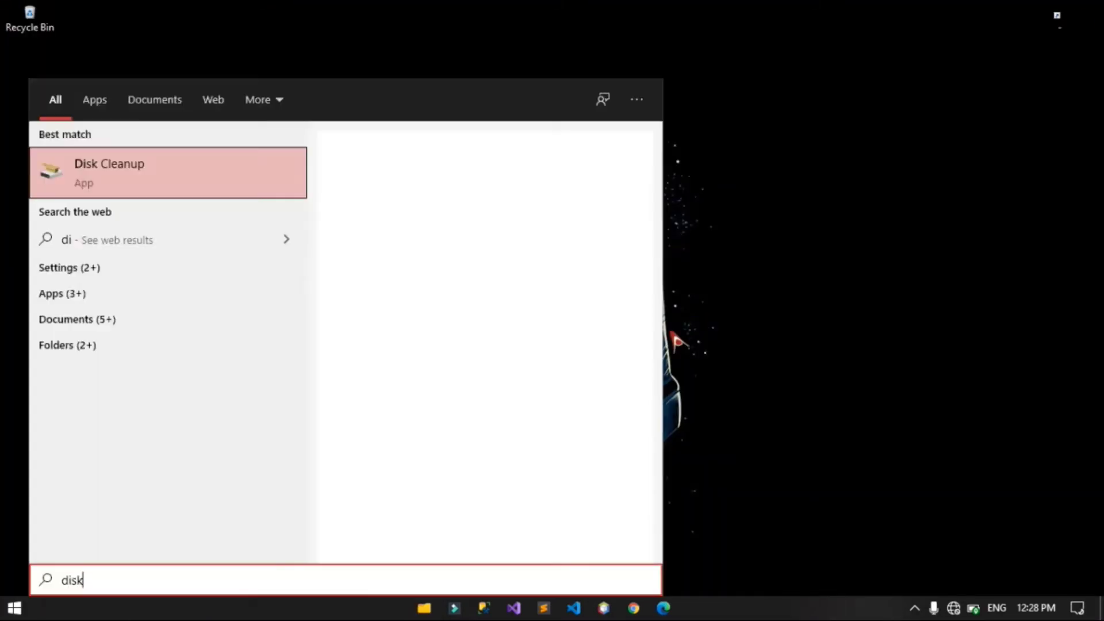
key("Return")
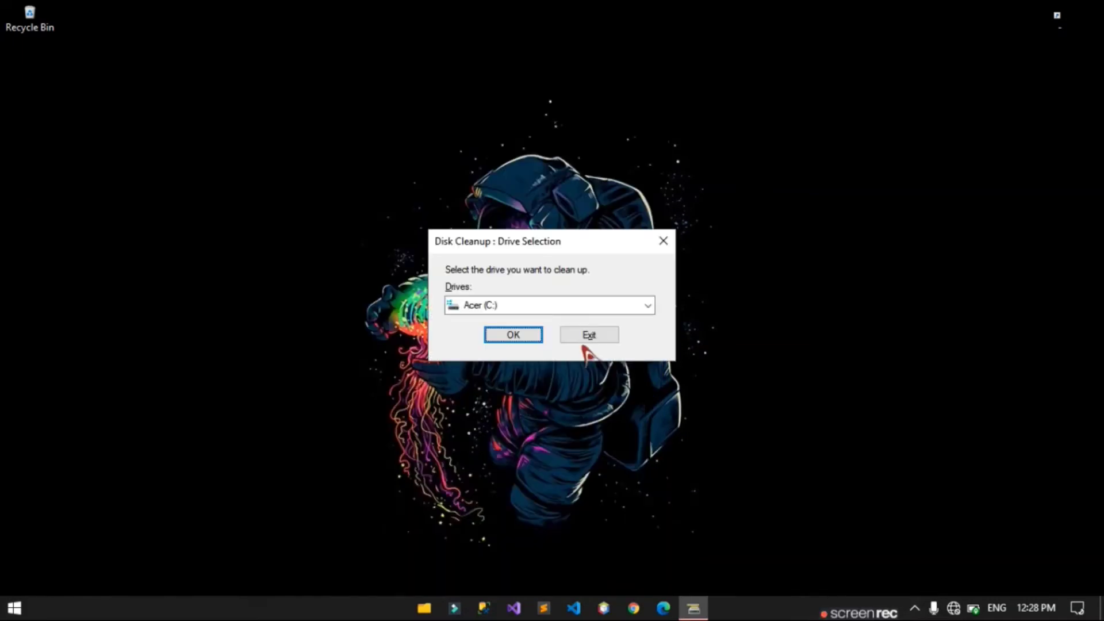
left_click(513, 338)
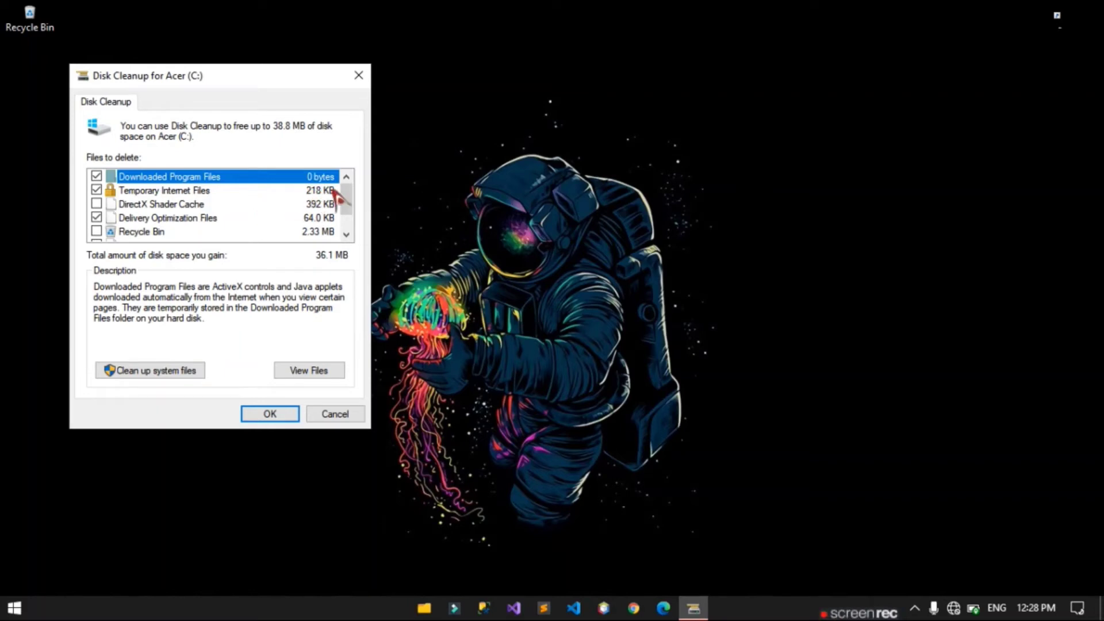
- Review the files offered for deletion and rescan drive Acer (C:) with system files included
left_click_drag(347, 201, 349, 226)
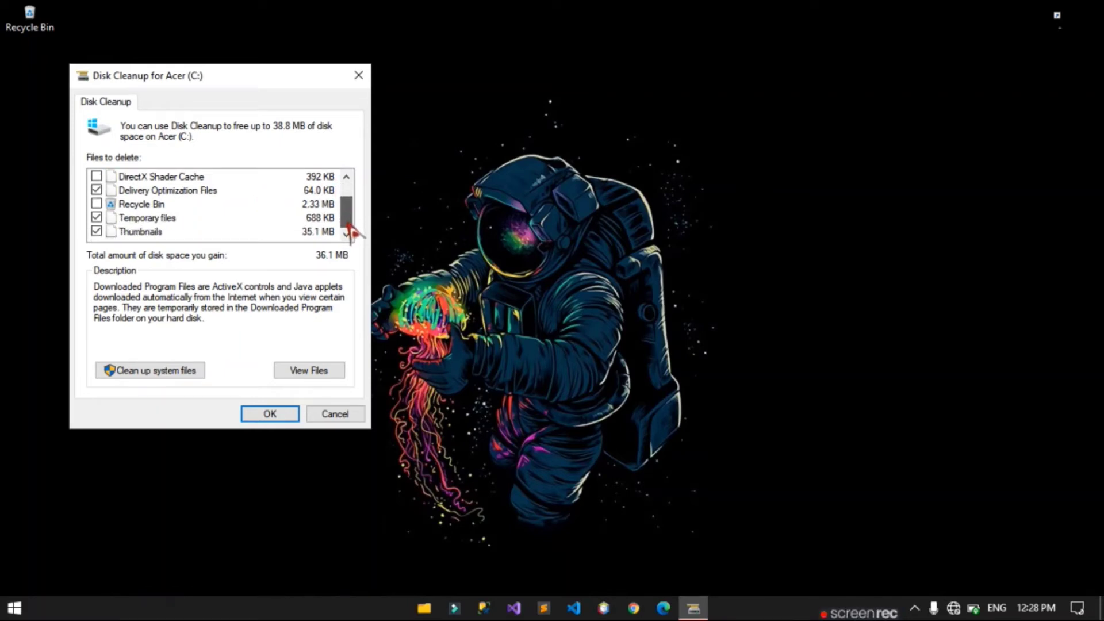
left_click_drag(348, 220, 347, 193)
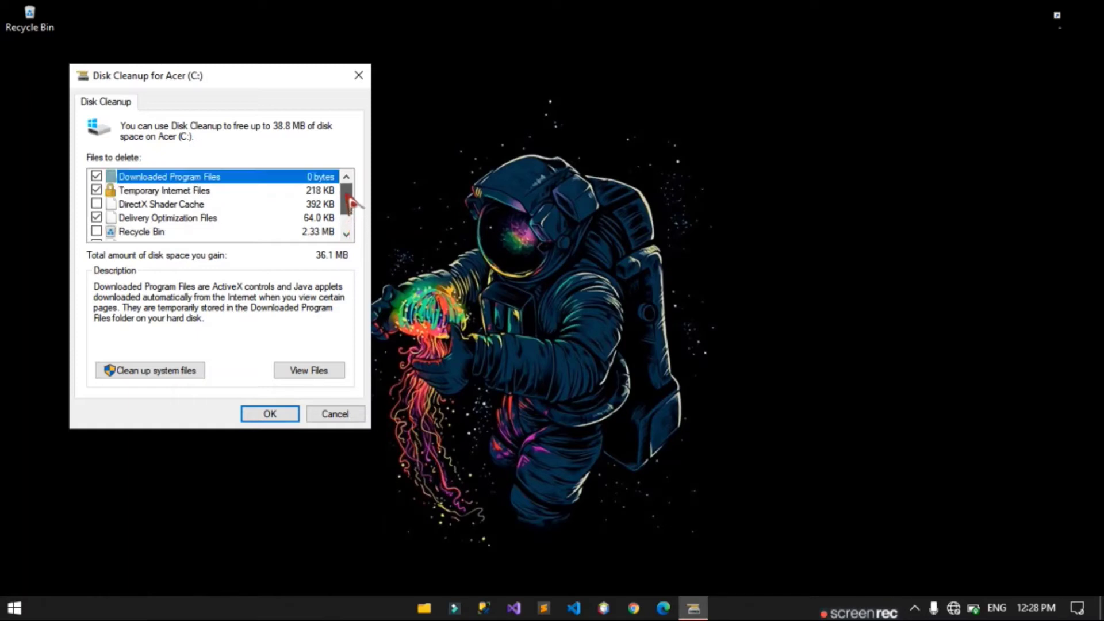
left_click(162, 373)
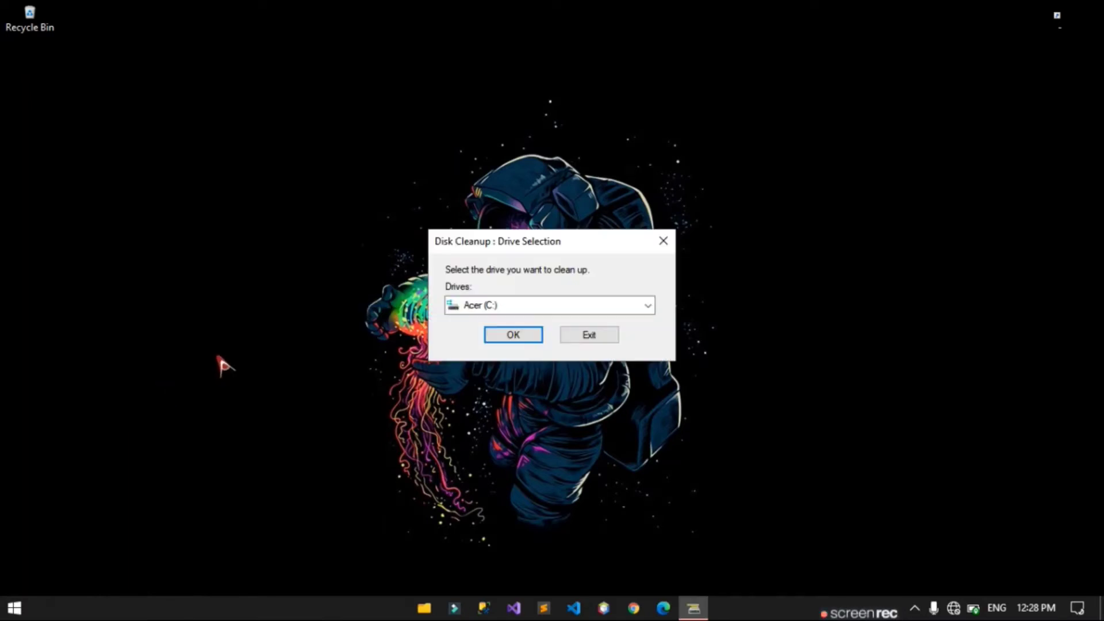
left_click(512, 343)
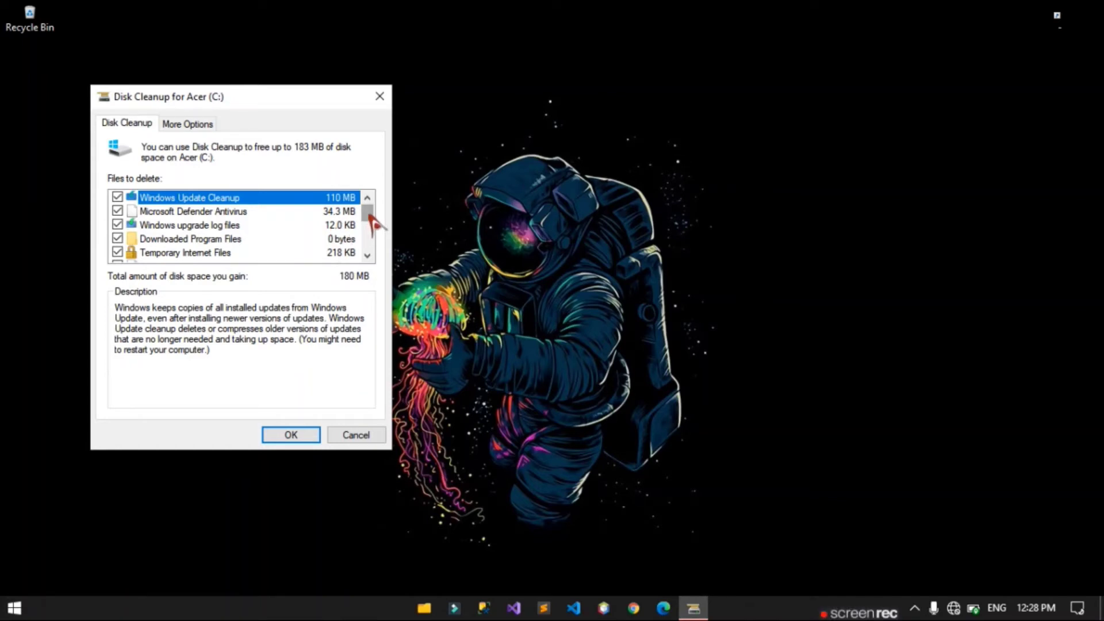
- Review the system cleanup categories for Acer (C:), keep the checked selection and permanently delete those files
left_click_drag(369, 215, 366, 253)
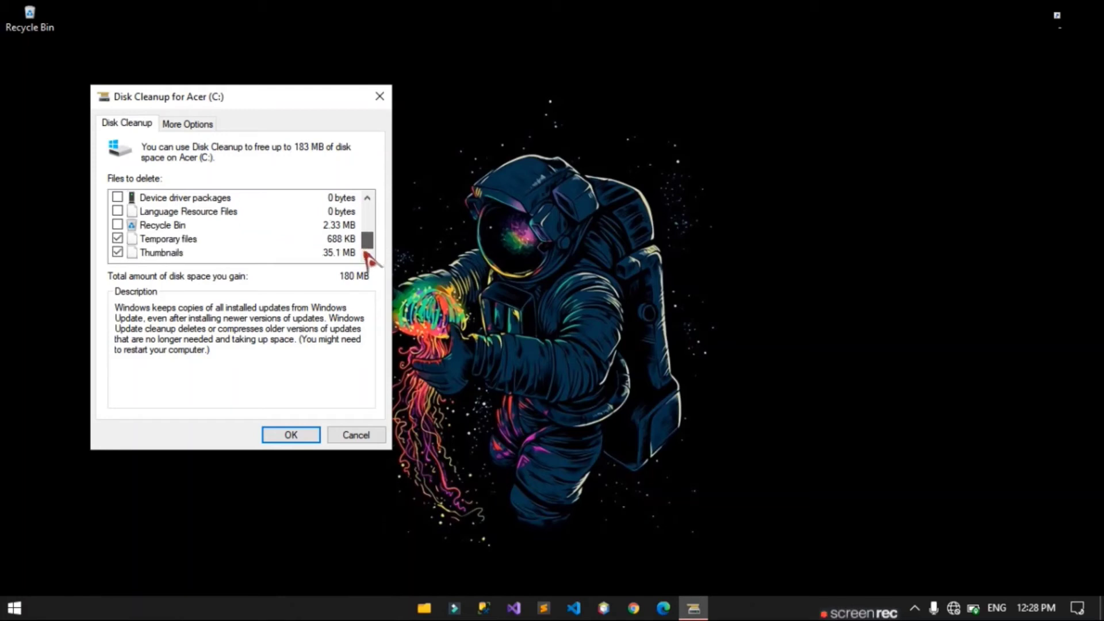
left_click(289, 435)
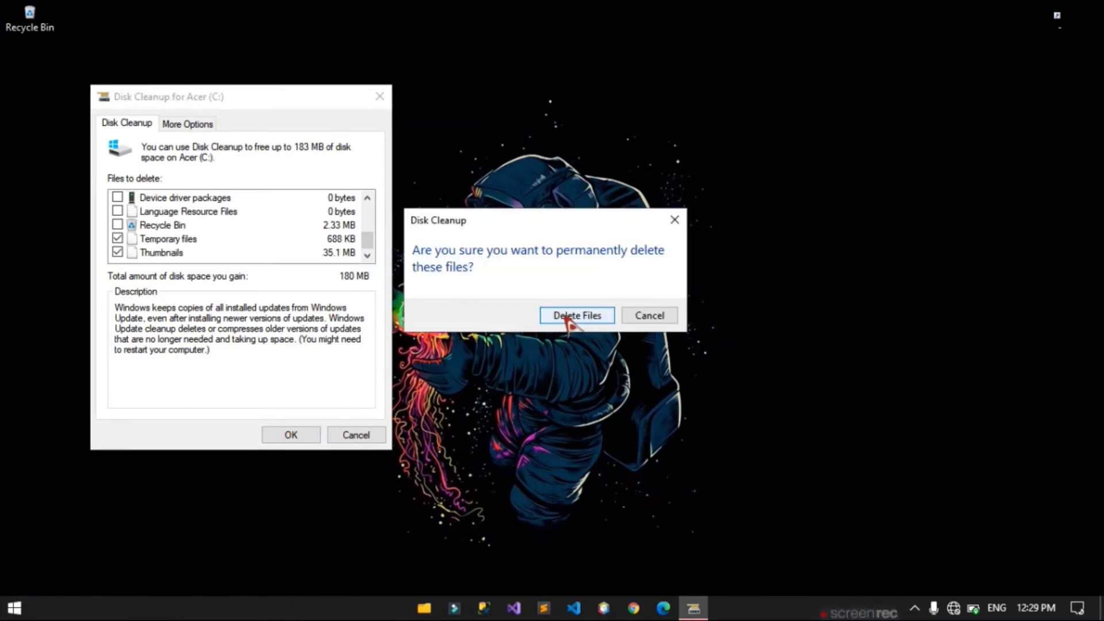
left_click(674, 220)
scroll(363, 241, "up", 3)
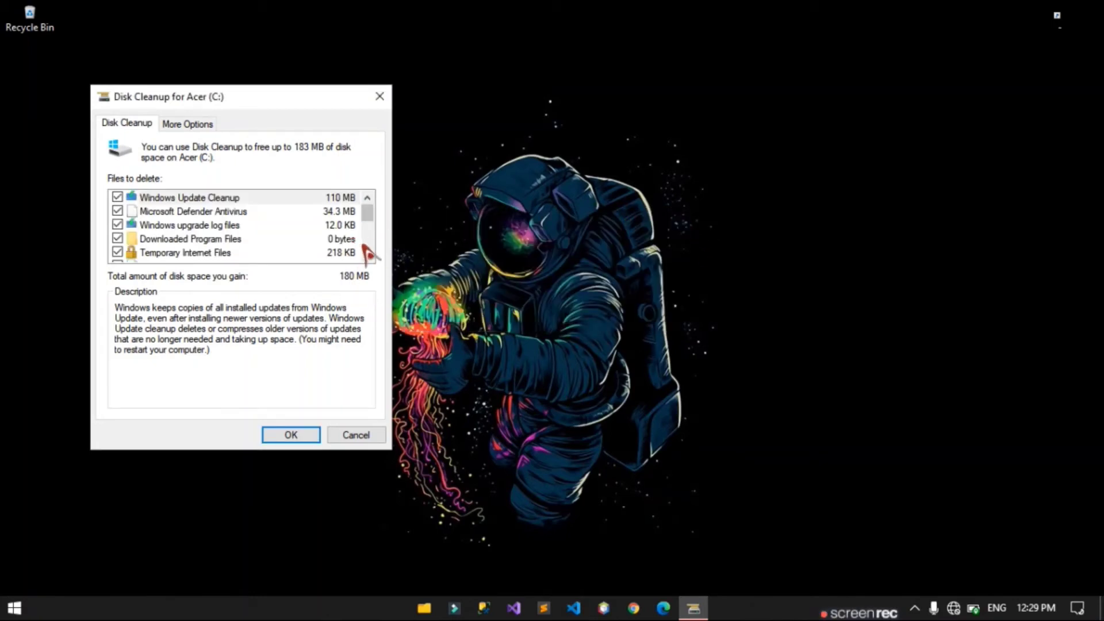
left_click(310, 440)
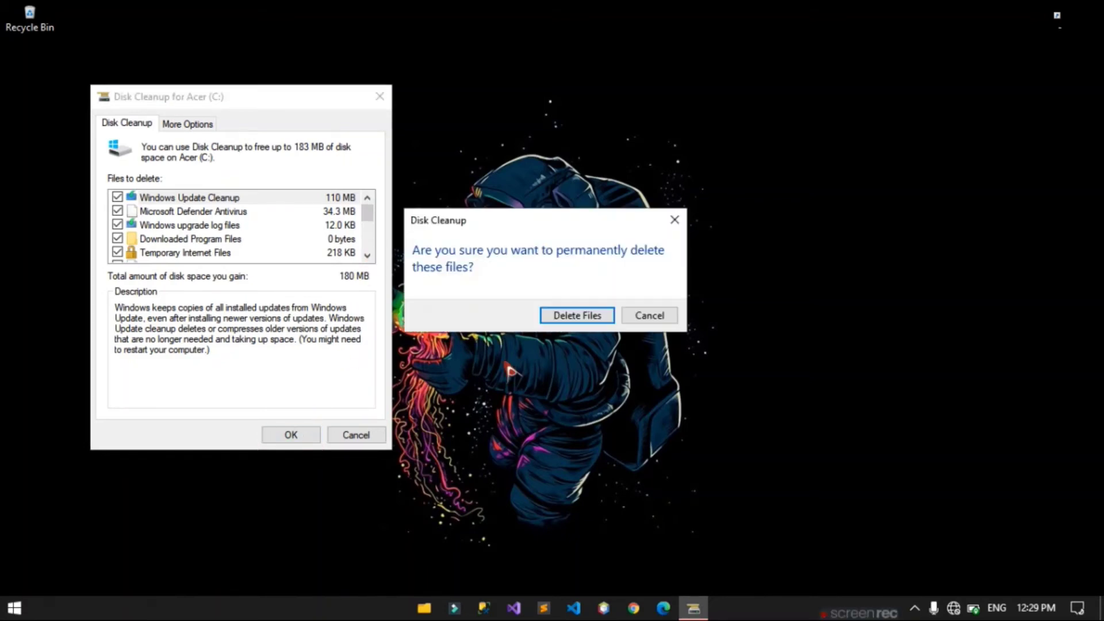
left_click(567, 315)
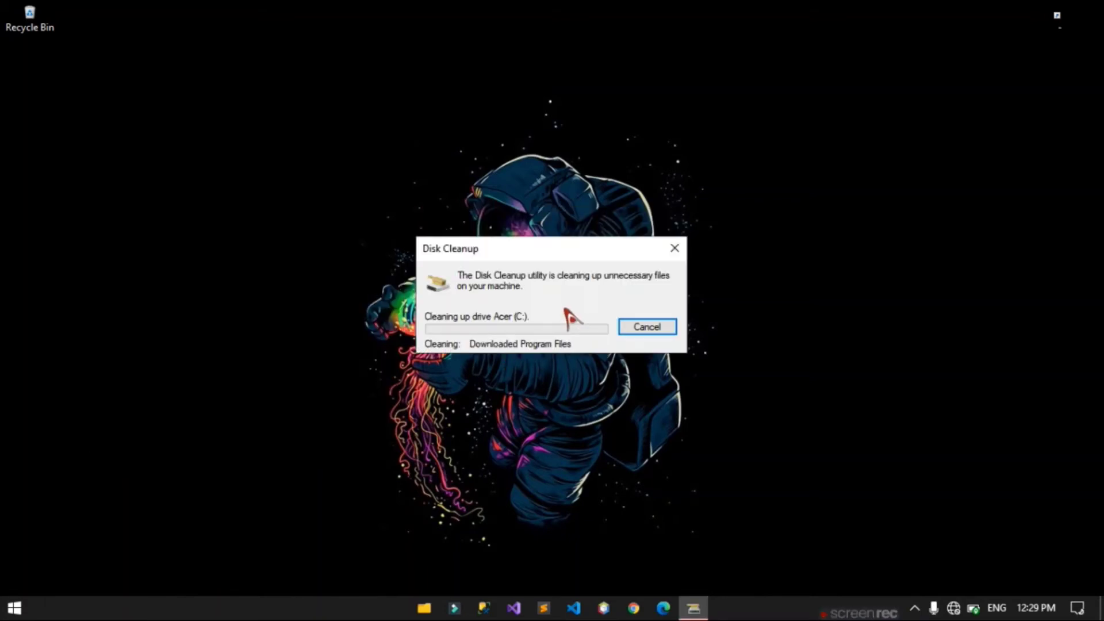